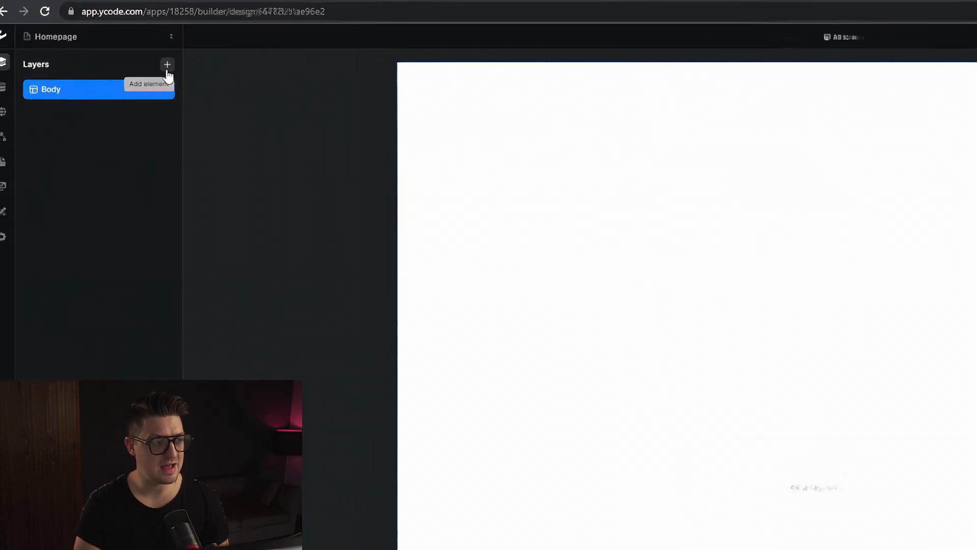
Add a section to the page body, a container inside it, and a button inside the container.
click(102, 59)
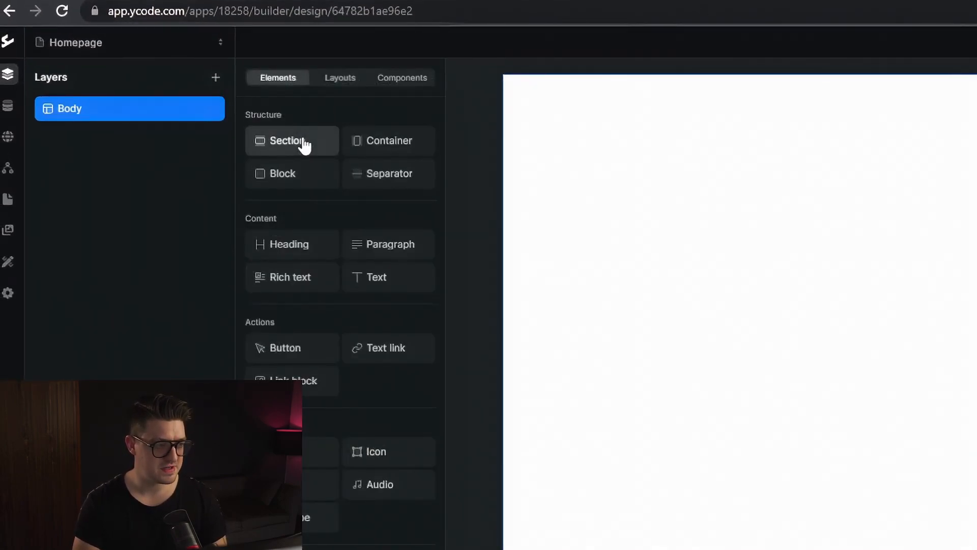
click(304, 145)
click(216, 77)
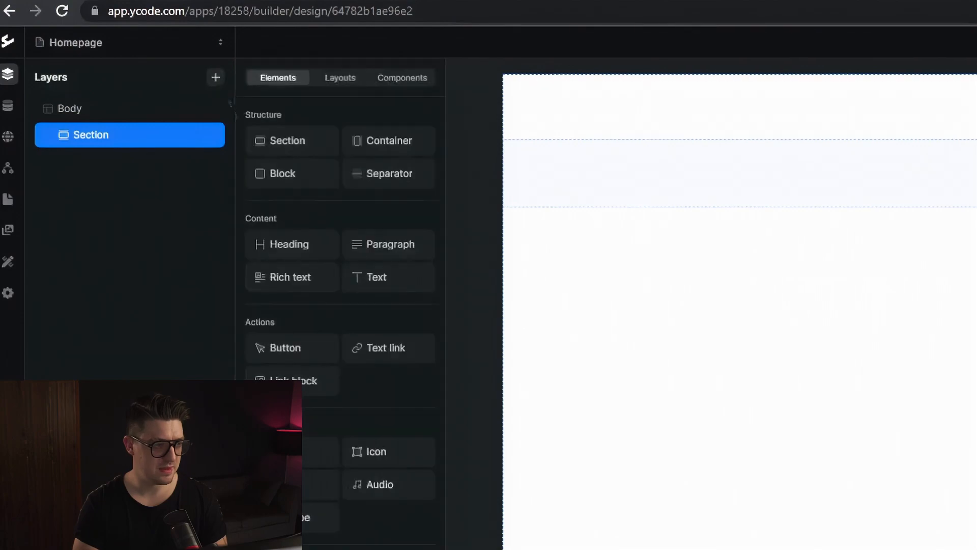
click(369, 153)
click(216, 77)
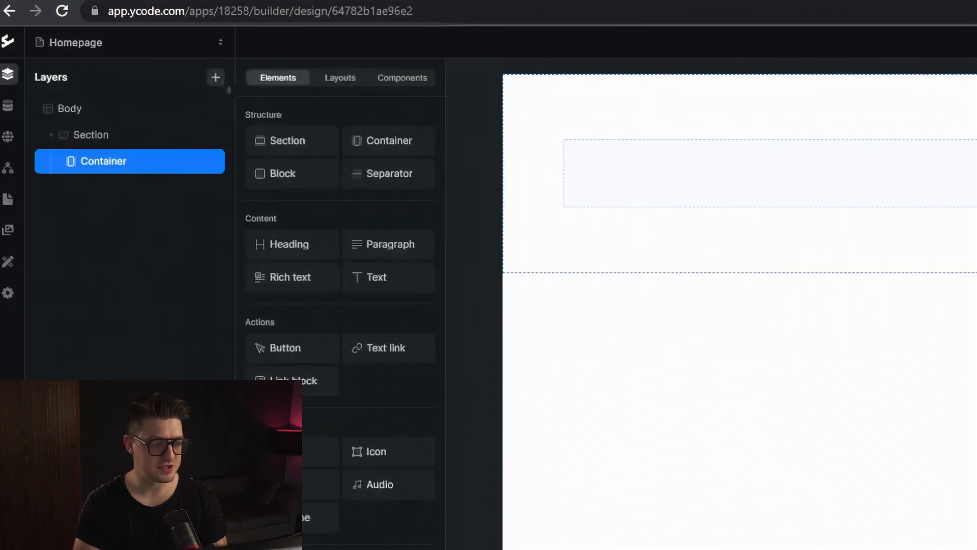
click(292, 348)
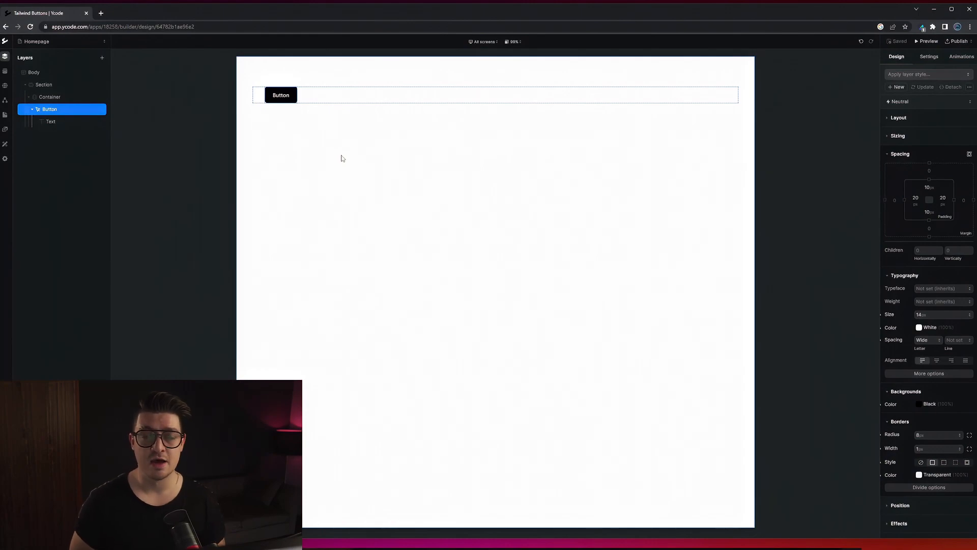
Expand the button's Advanced settings and examine the Tailwind classes applied to it.
scroll(929, 236, down, 2)
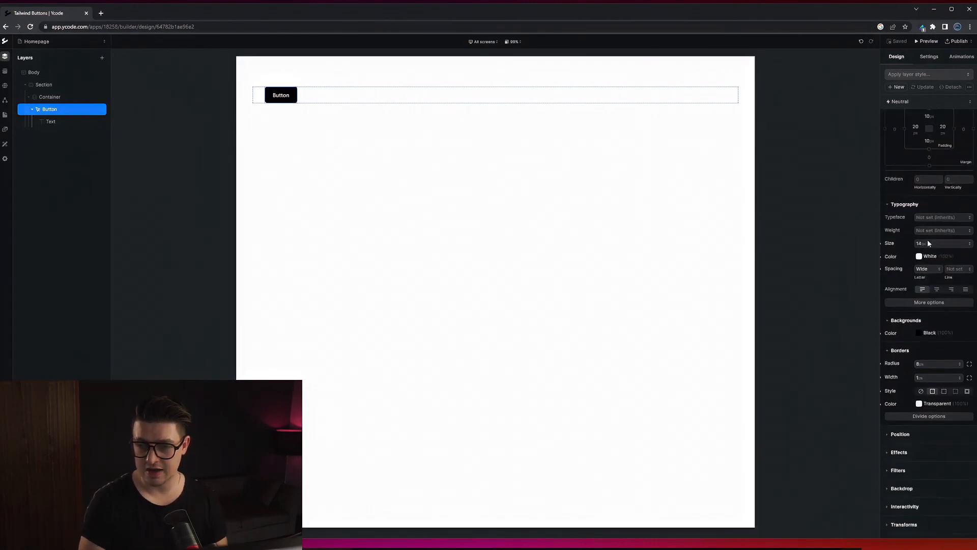
click(917, 539)
scroll(927, 435, down, 2)
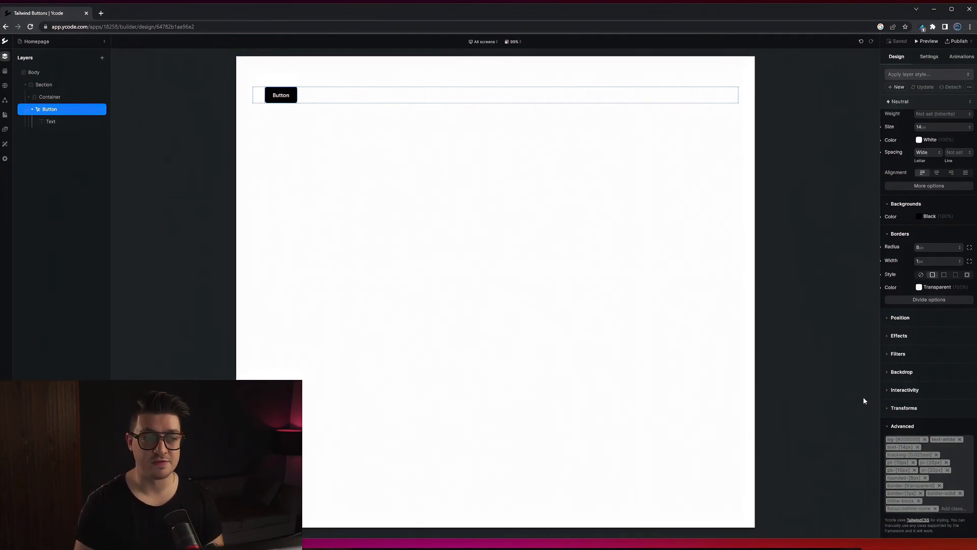
click(960, 510)
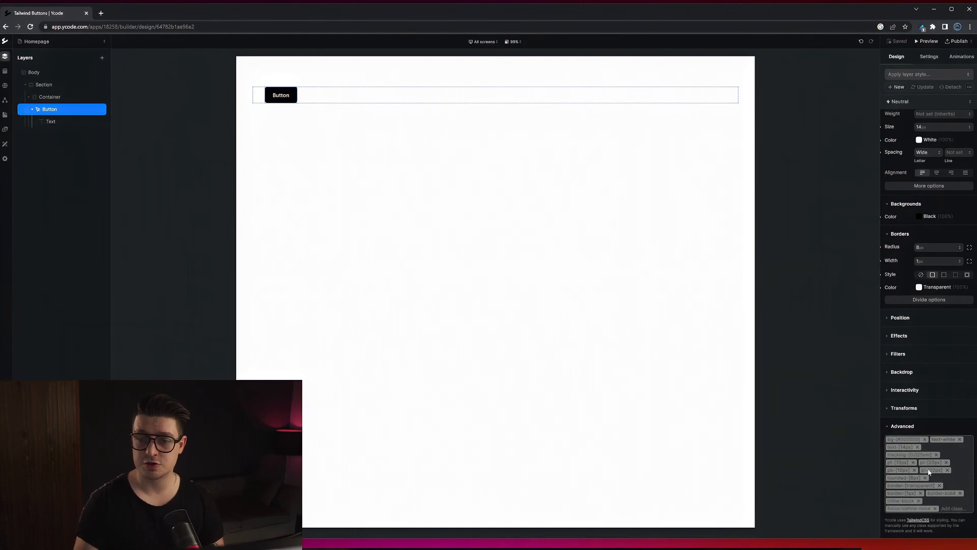
Set the button's background color to Indigo 500 and check its class list.
scroll(922, 300, up, 1)
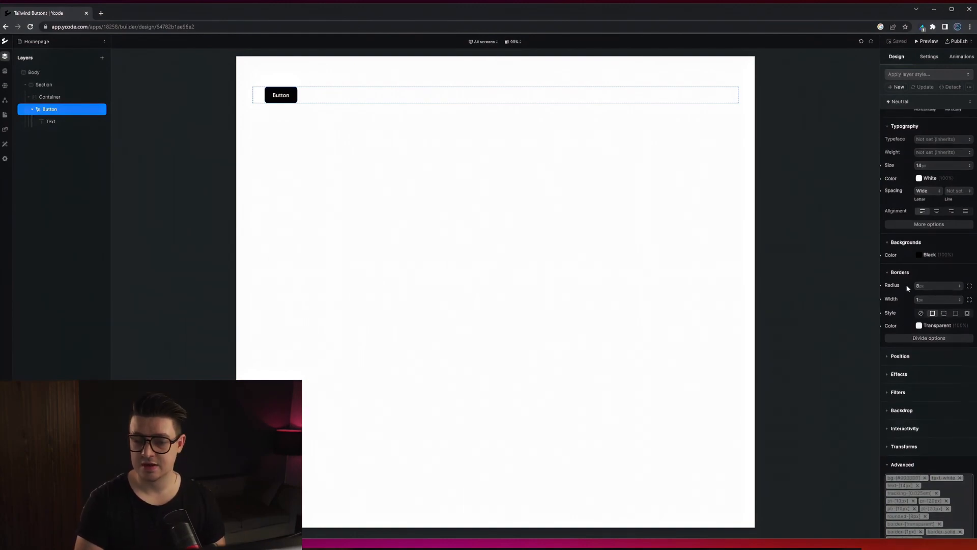
click(920, 258)
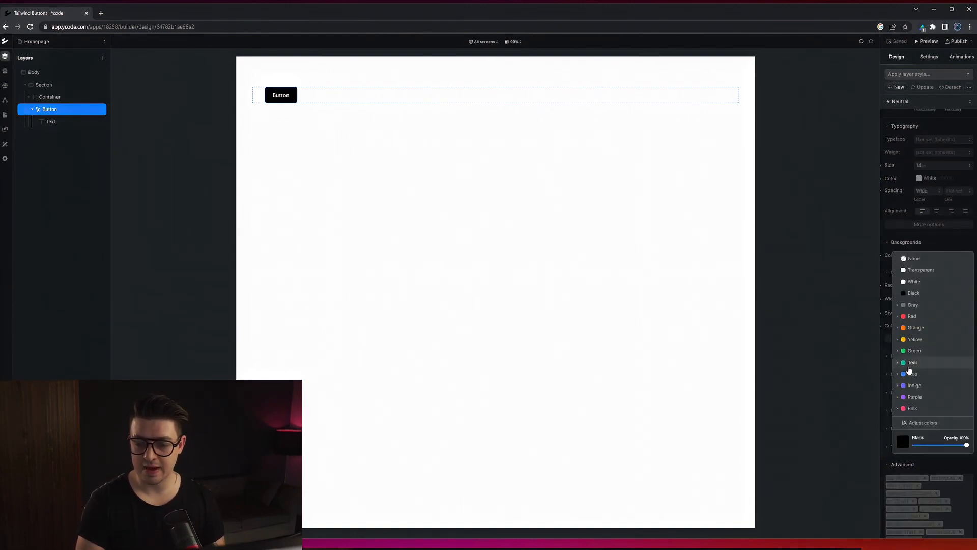
click(898, 386)
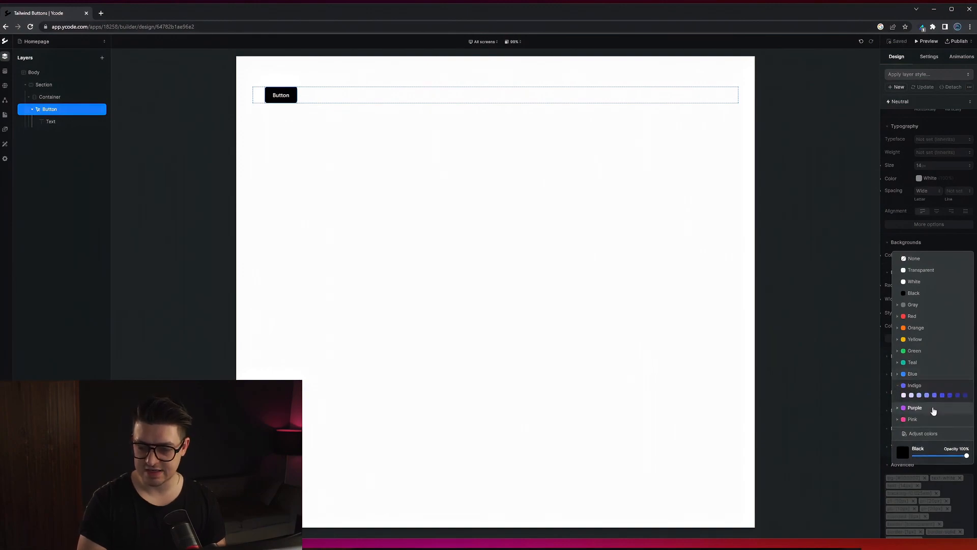
click(934, 395)
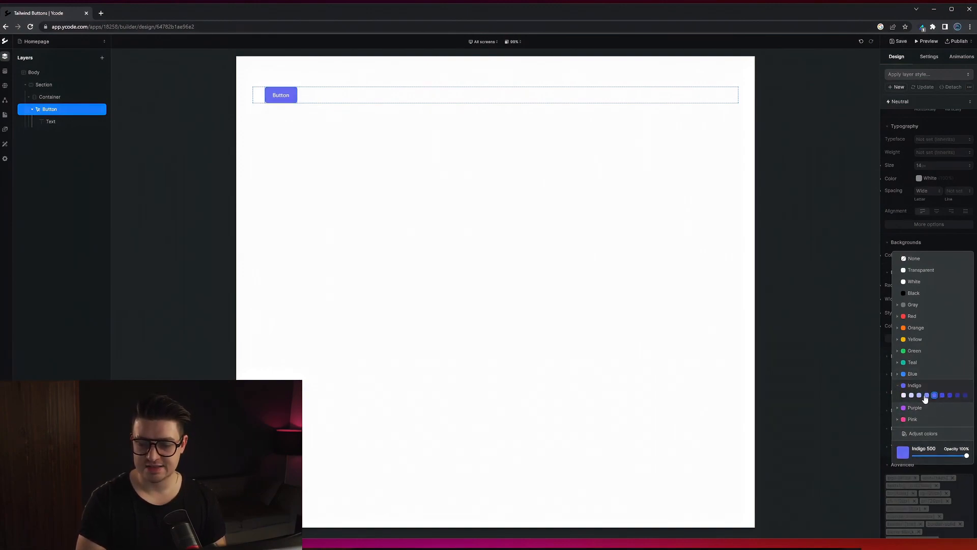
click(941, 237)
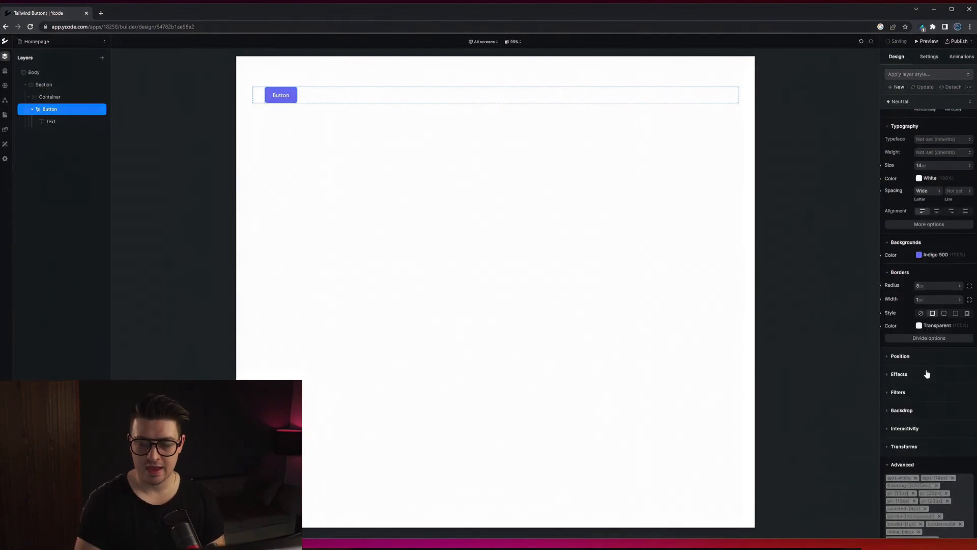
scroll(925, 366, down, 1)
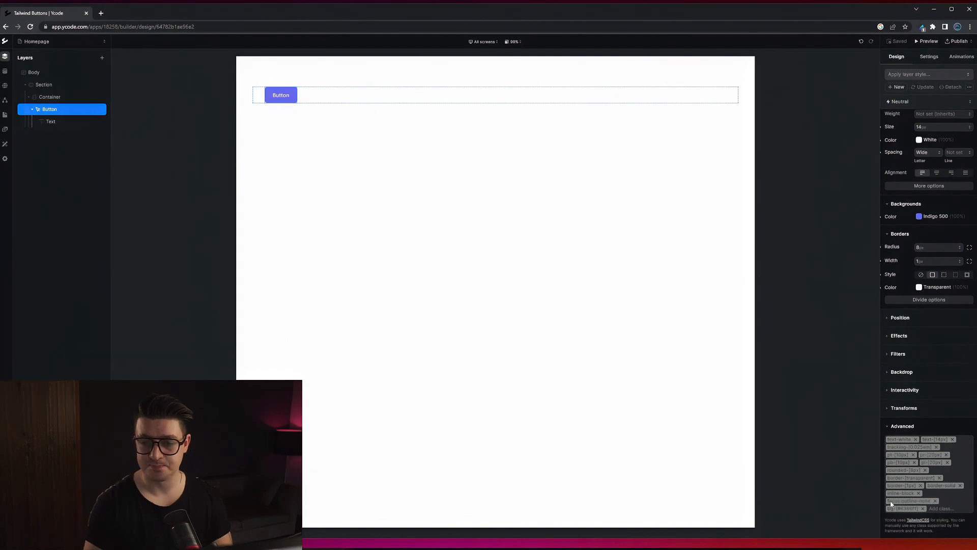
Set the button's left and right padding to 40 px each and check its class list.
scroll(891, 500, up, 4)
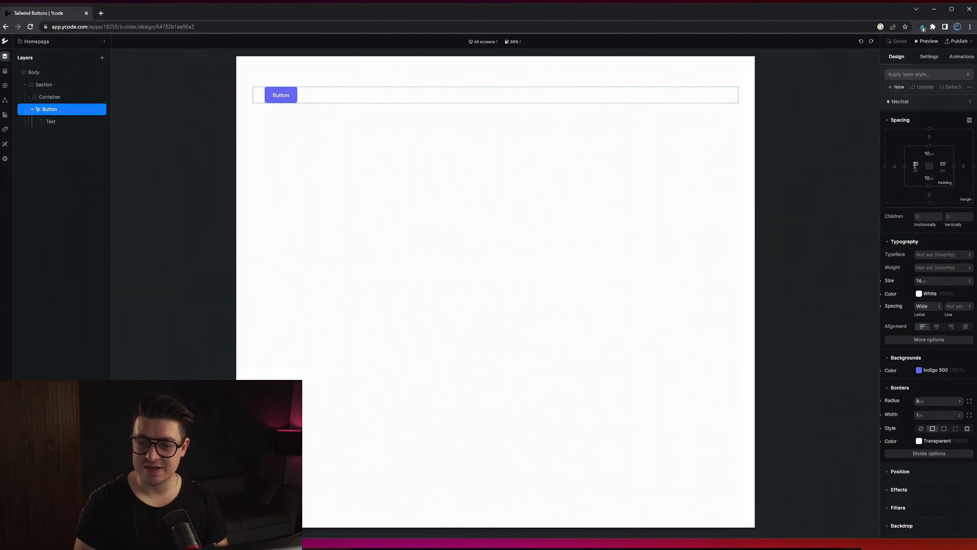
click(916, 163)
text(40)
key(Return)
click(943, 164)
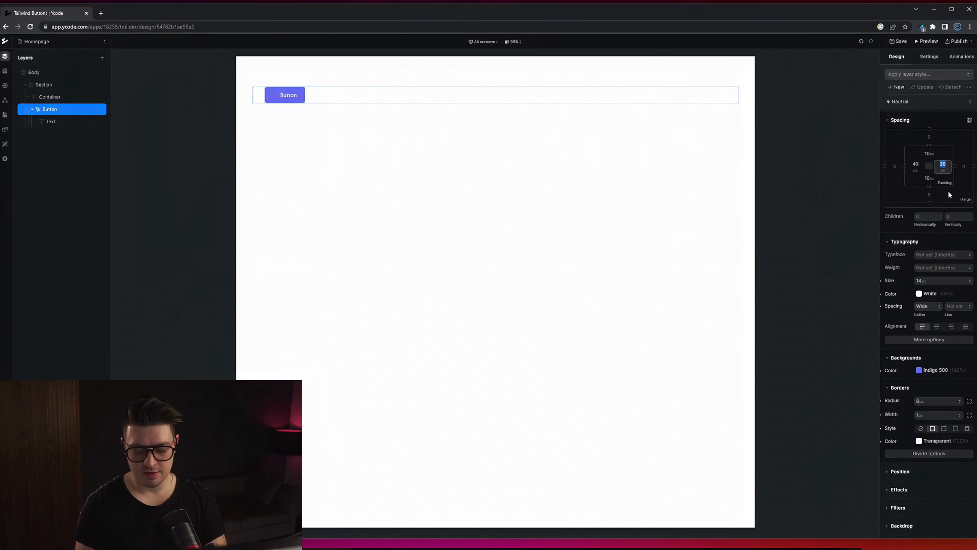
text(40)
key(Return)
scroll(914, 477, down, 3)
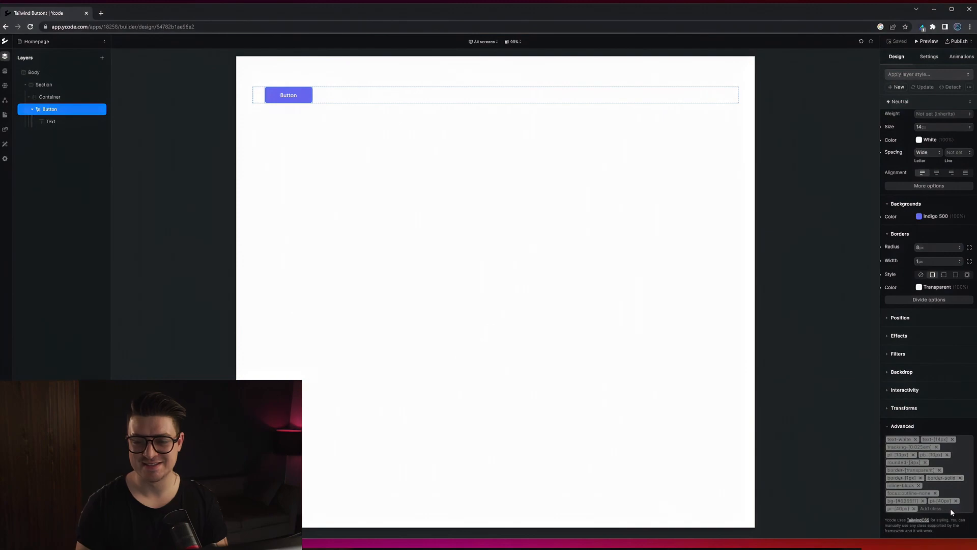
Set the button's text color to Indigo 100.
scroll(933, 369, up, 4)
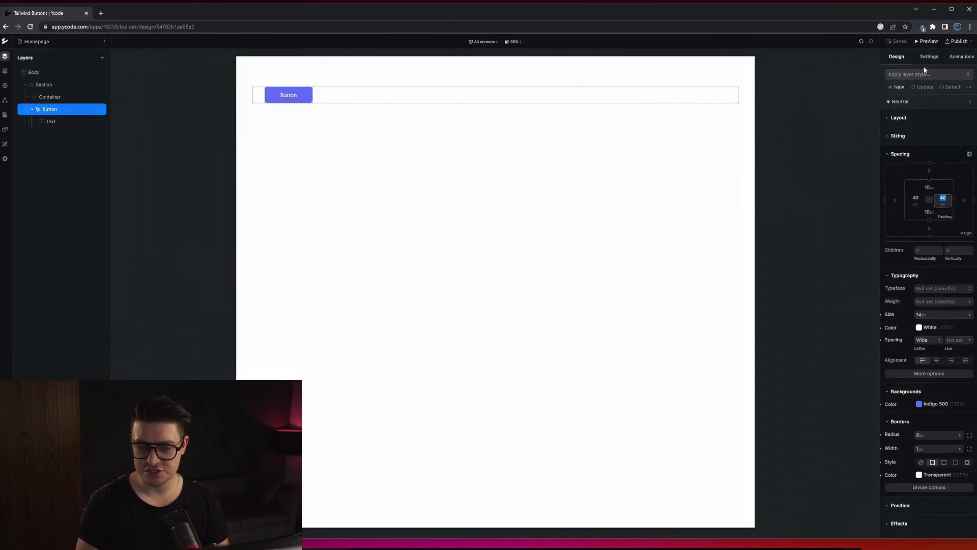
click(926, 327)
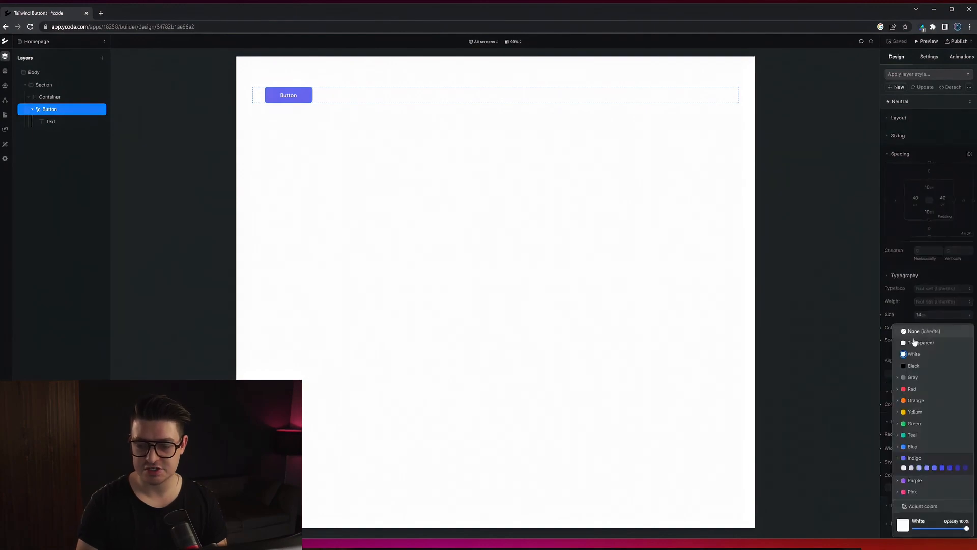
click(911, 468)
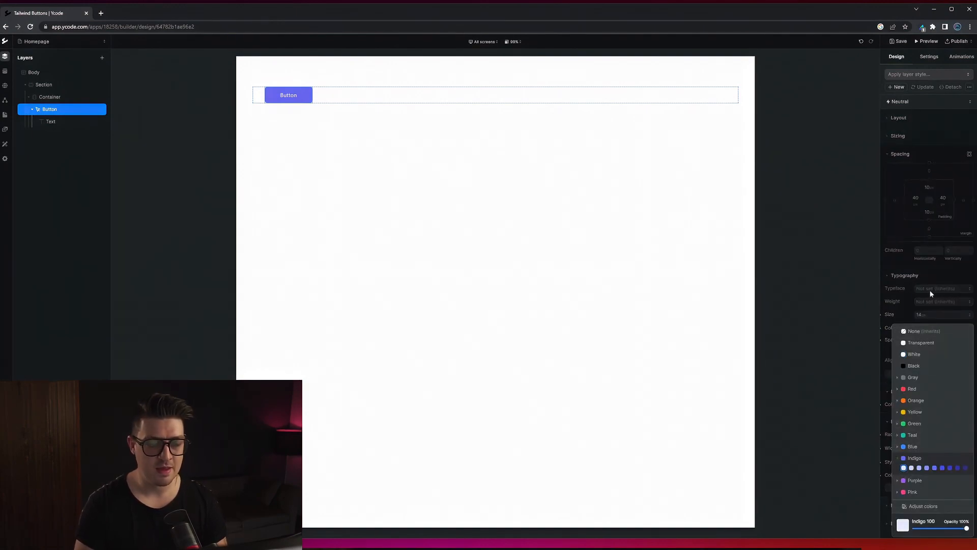
Give the button's Hover state an Indigo 900 background, and return to editing the Neutral state.
click(900, 101)
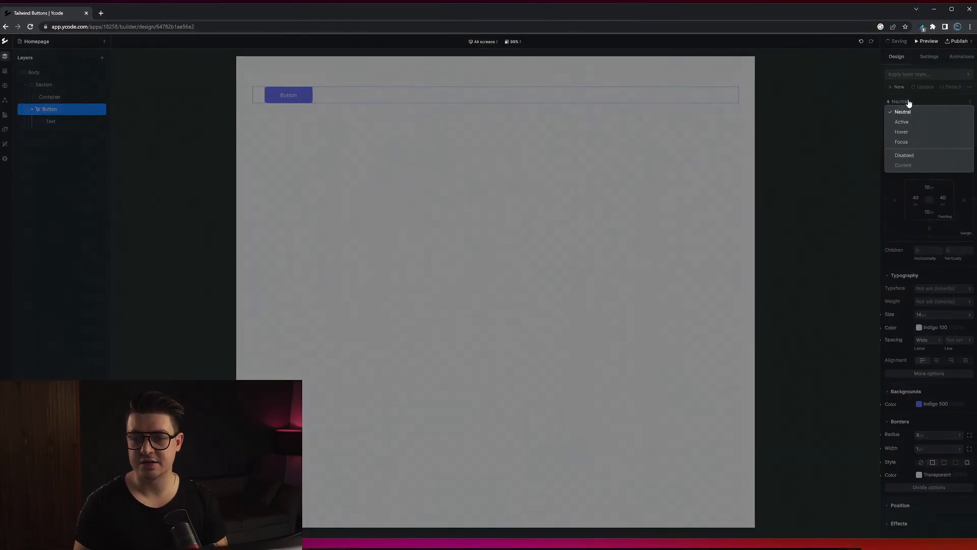
click(911, 133)
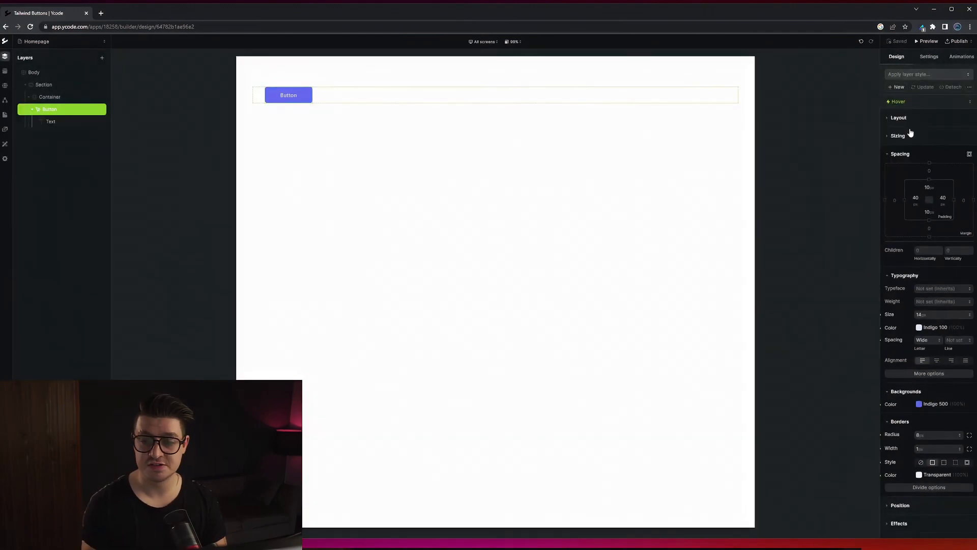
click(919, 404)
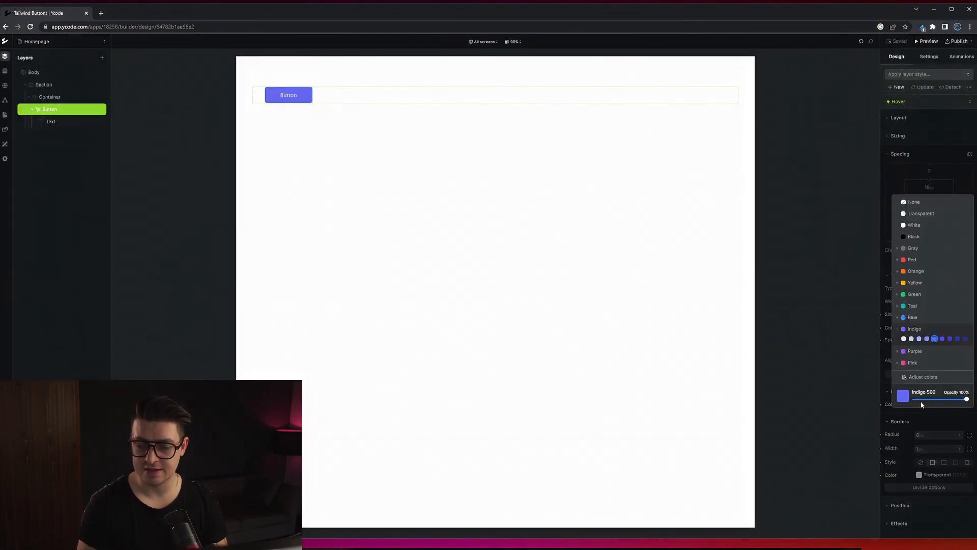
click(965, 340)
click(937, 158)
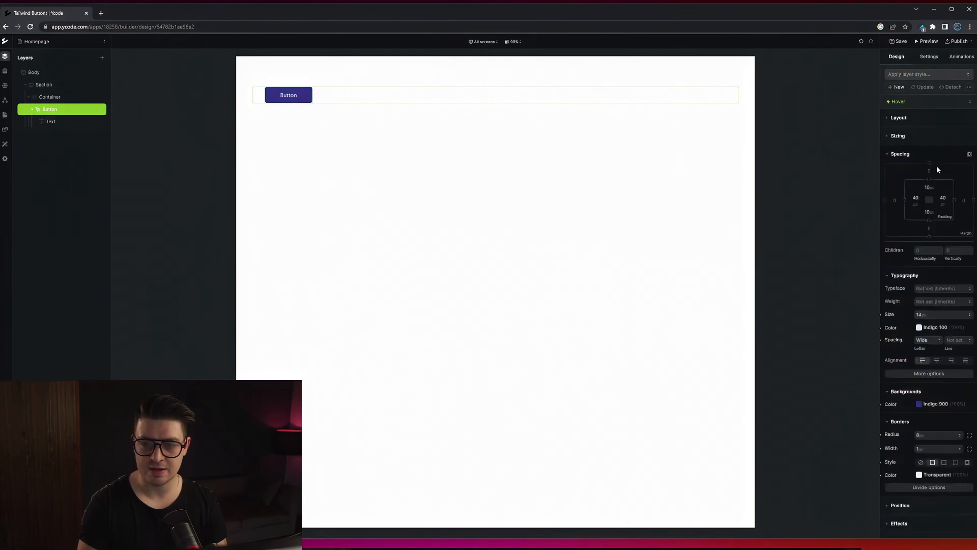
click(942, 104)
click(927, 112)
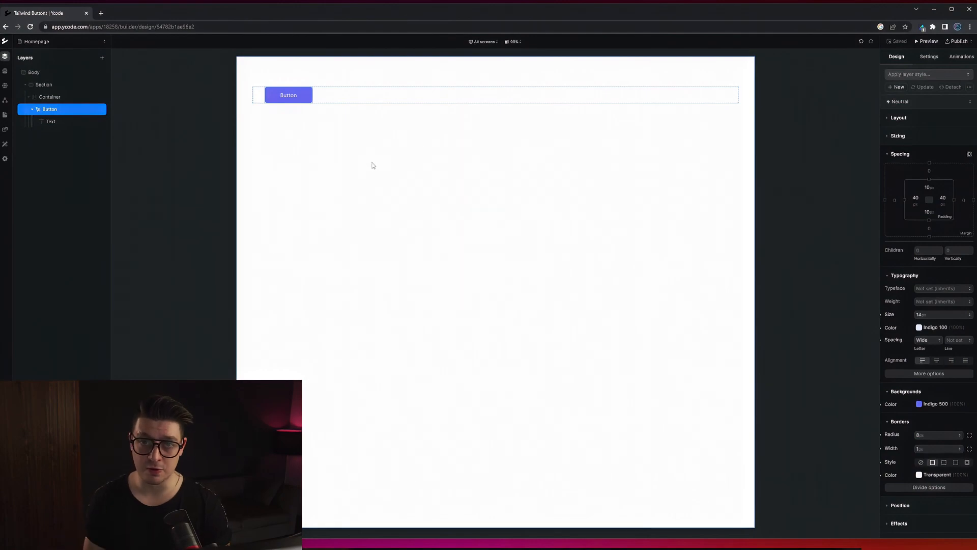
Collapse the button layer and duplicate it twice to have three identical buttons in the container.
click(31, 111)
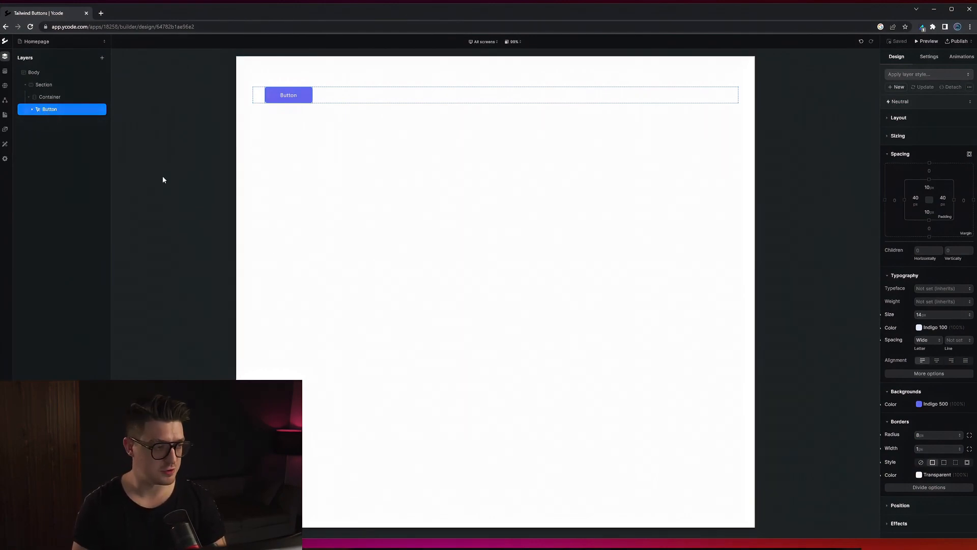
key(ctrl+d)
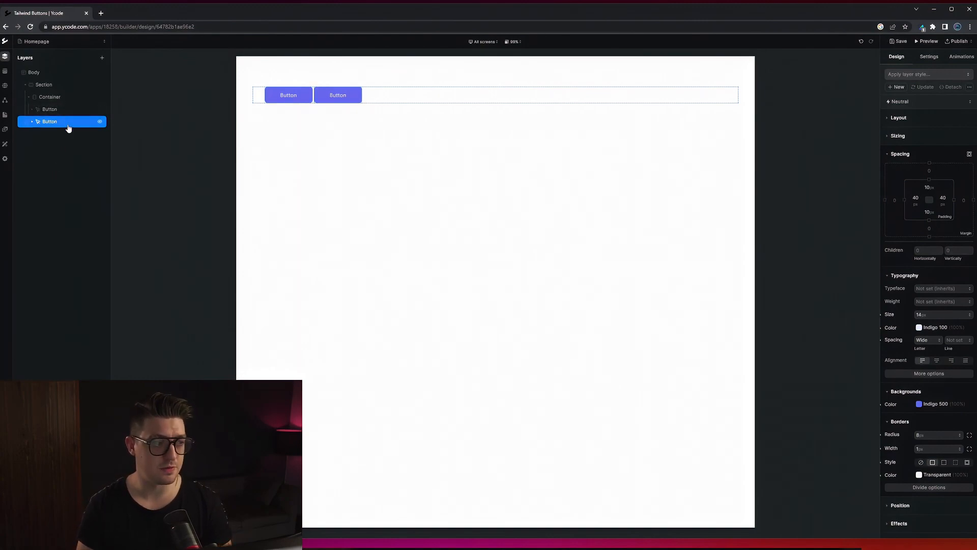
right_click(69, 125)
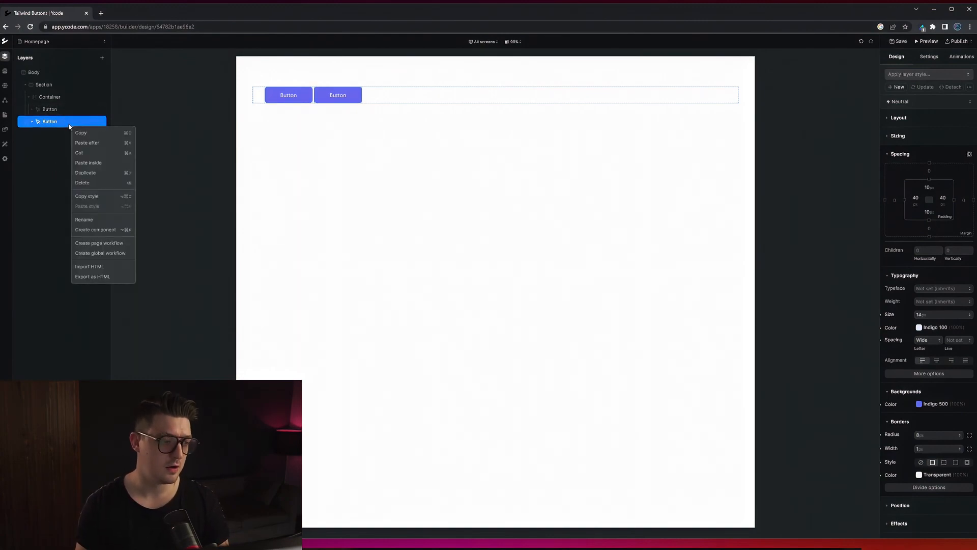
click(101, 173)
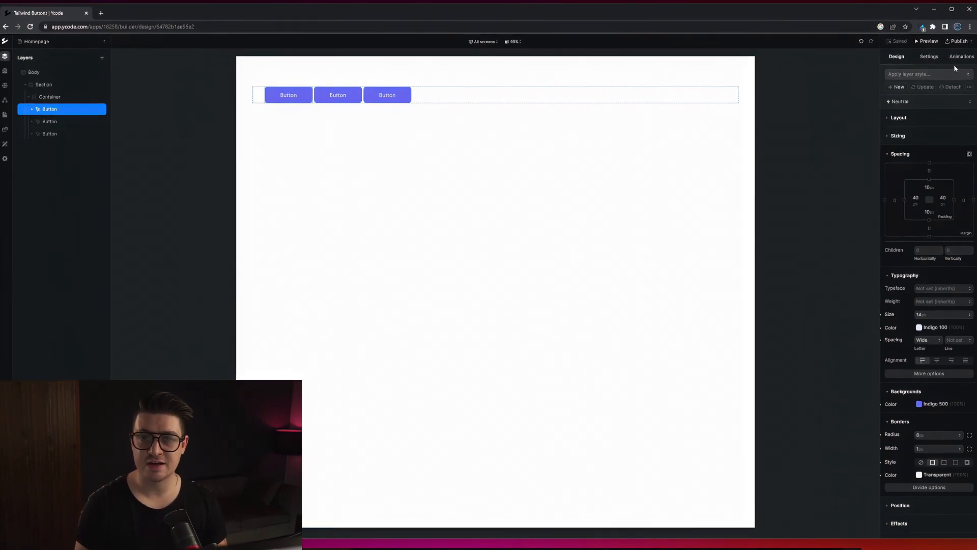
Save the first button's styling as a new layer style named Button Primary.
click(900, 88)
text(Button Primary)
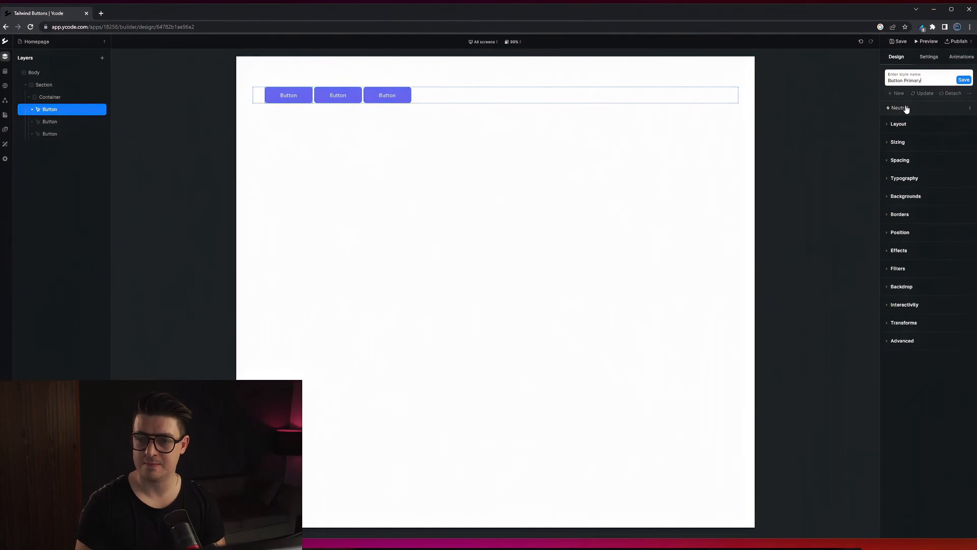
click(963, 80)
Add a fourth button to the container and apply the Button Primary layer style to it.
click(50, 98)
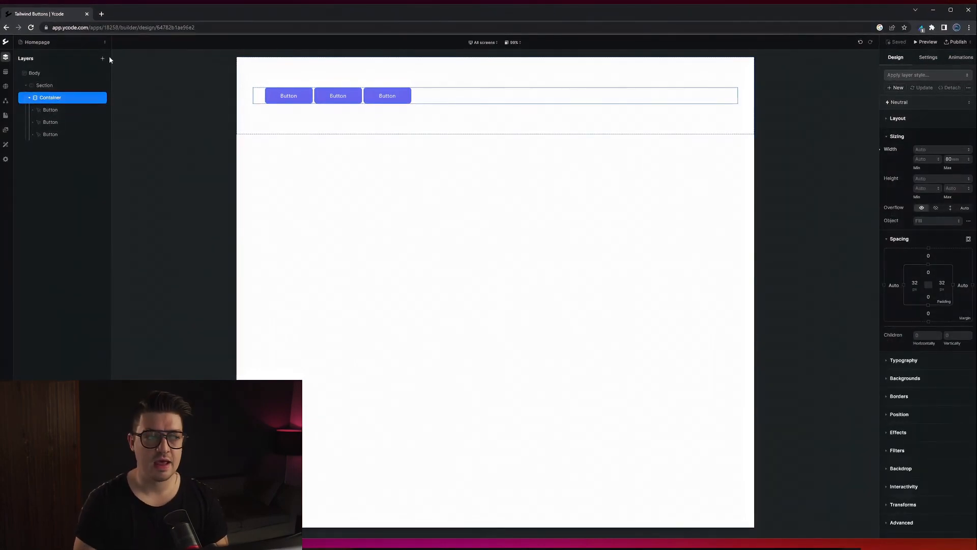
click(102, 58)
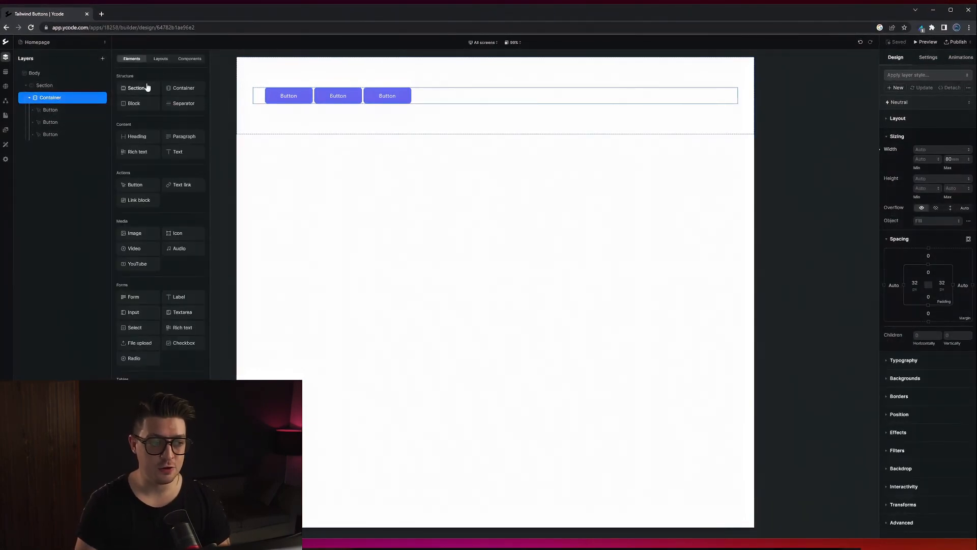
click(137, 186)
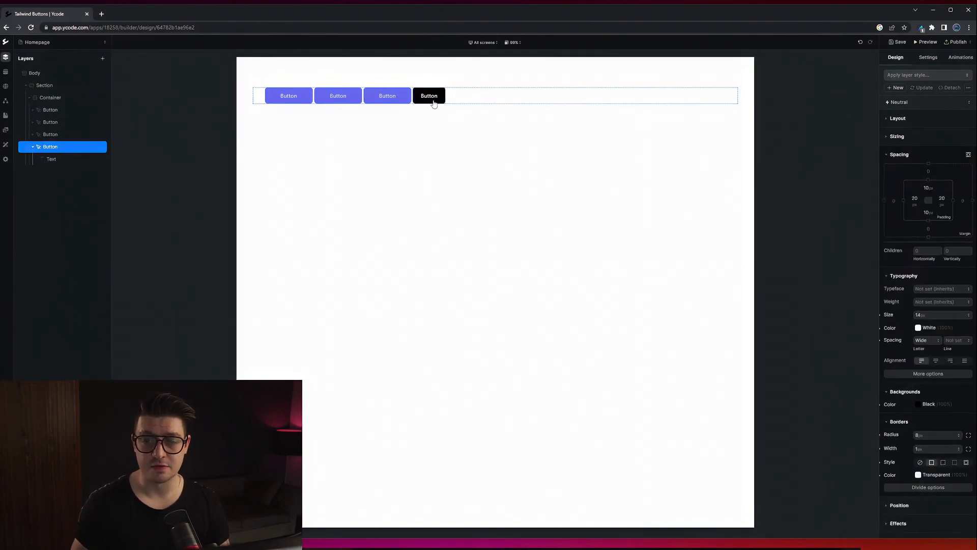
click(920, 74)
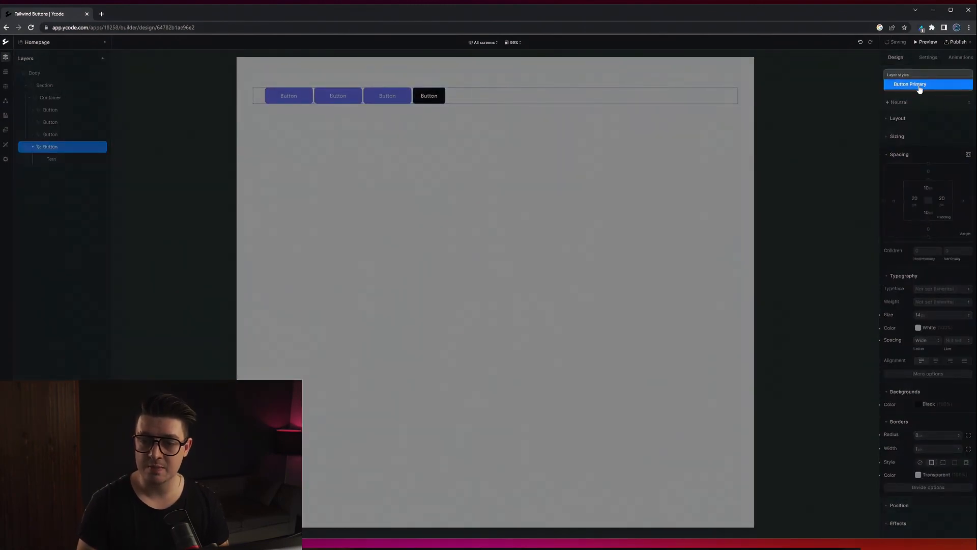
click(920, 85)
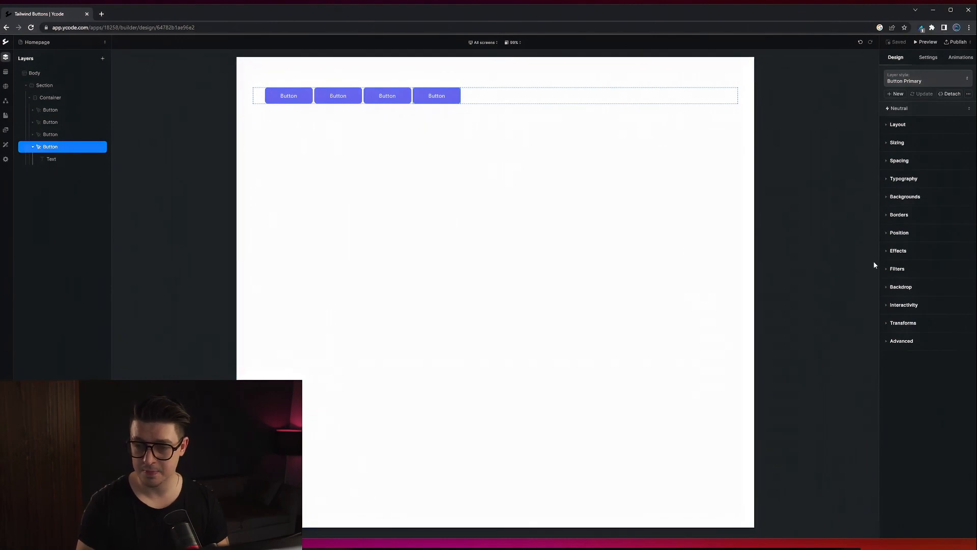
Set the fourth button's background colour to Red 600 in the Neutral state.
click(914, 198)
click(923, 210)
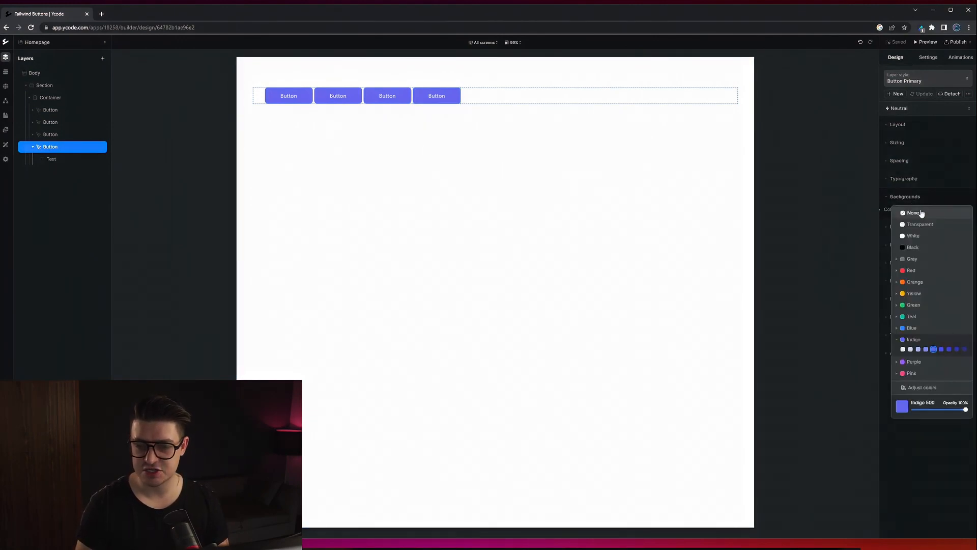
click(913, 271)
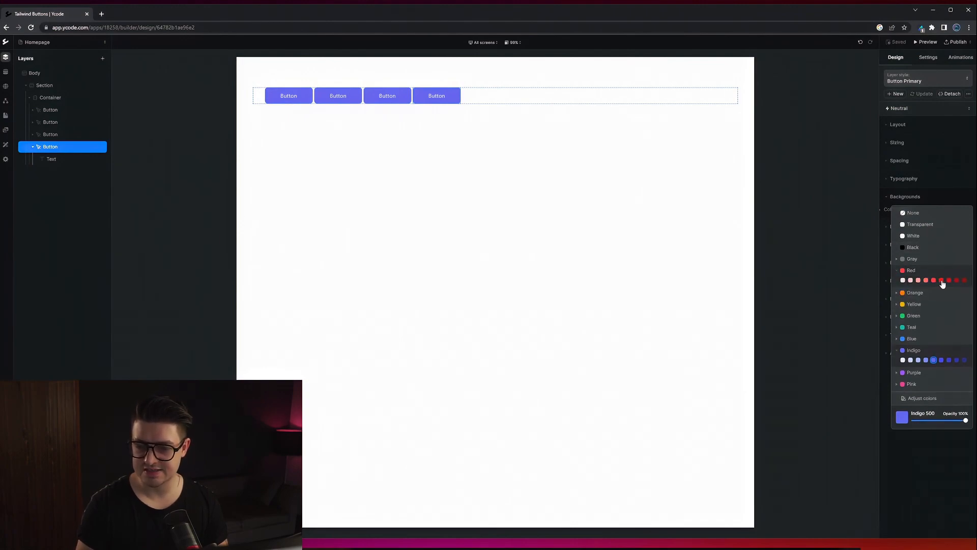
click(941, 280)
click(920, 197)
Set the fourth button's text colour to Red 100 and update the Button Primary layer style with its customized styling.
click(905, 179)
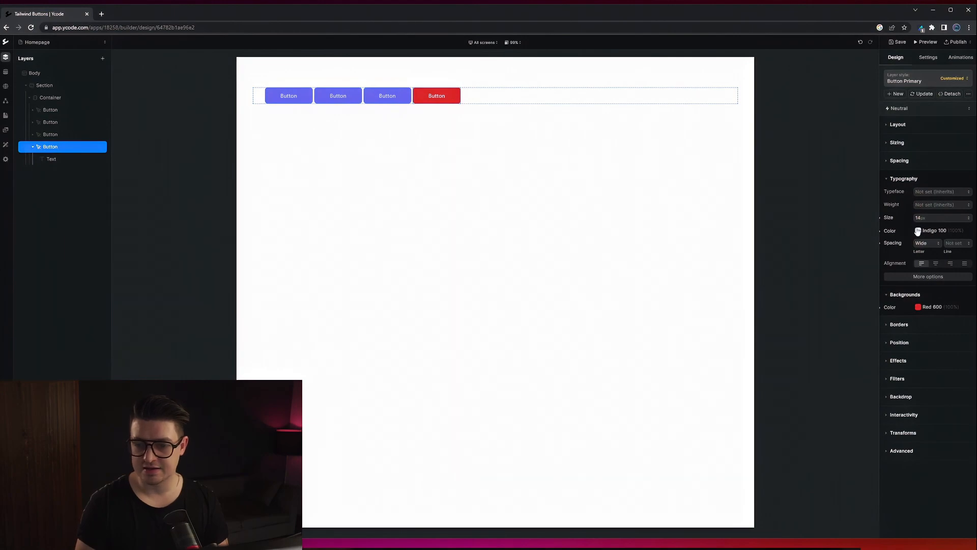
click(918, 231)
click(903, 302)
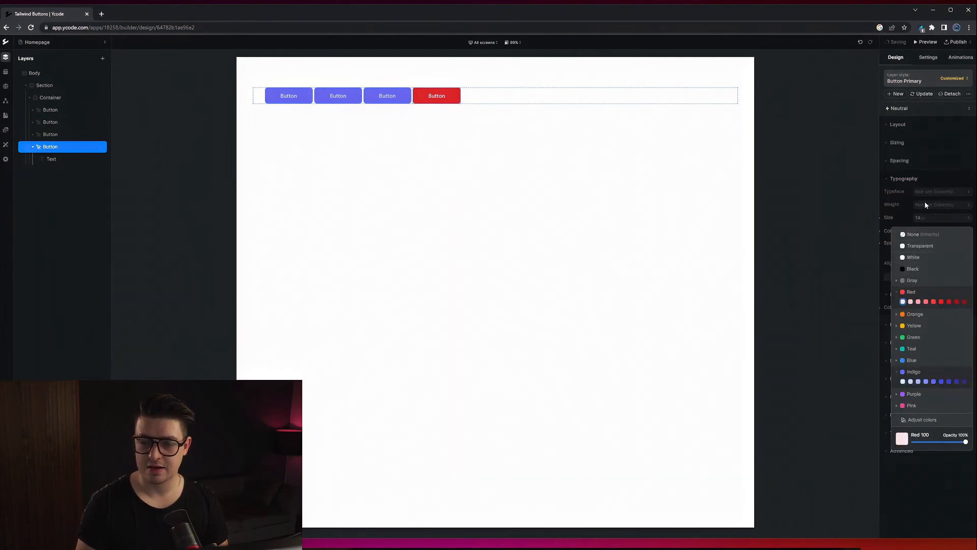
click(919, 216)
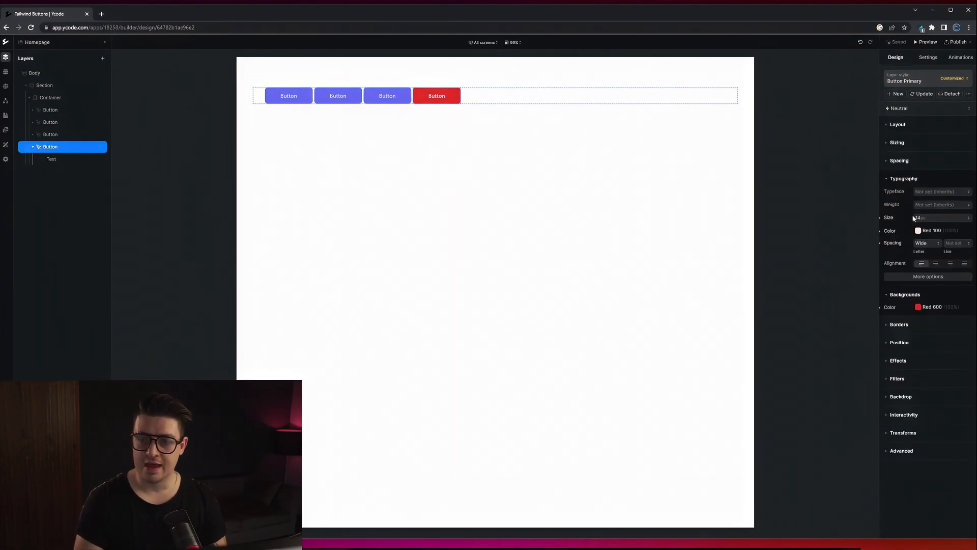
click(923, 96)
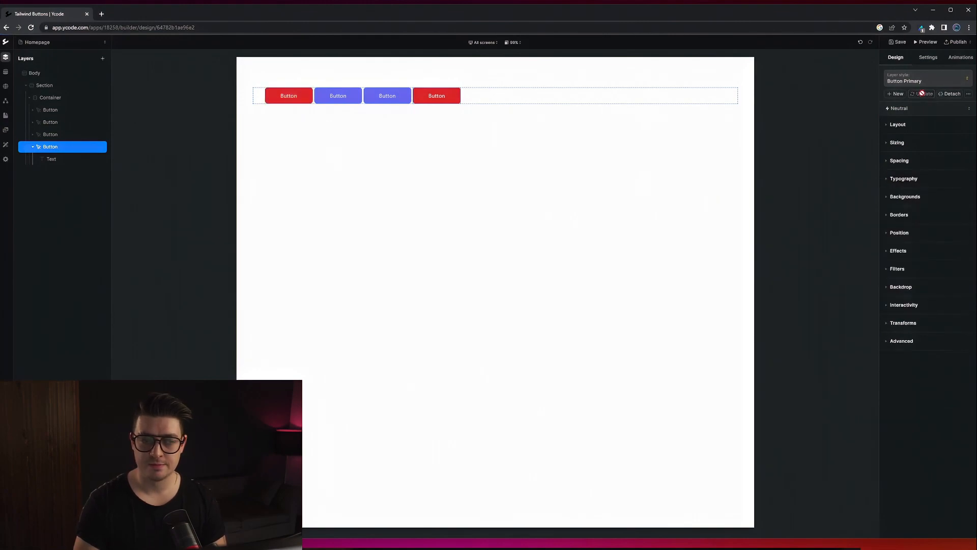
click(296, 102)
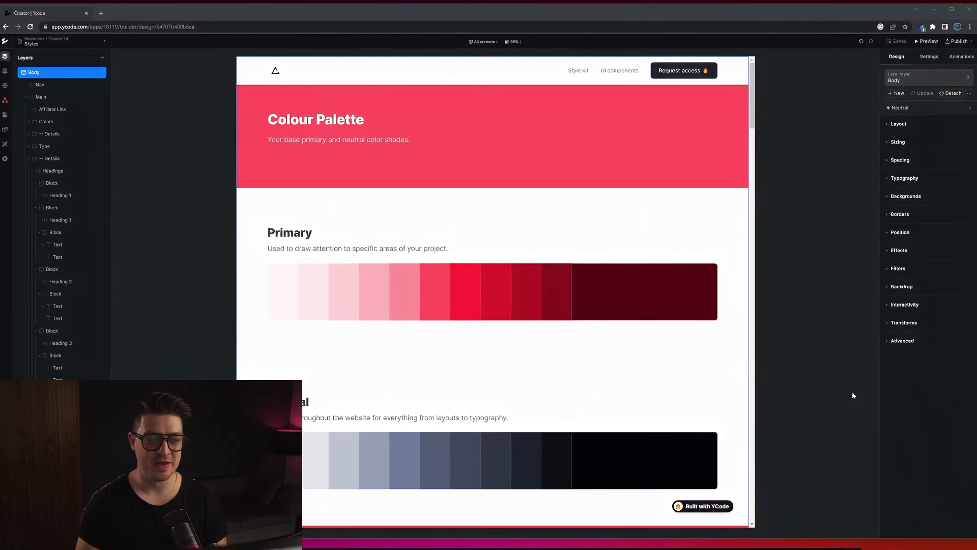
Apply the Button Neutral layer style to the first button under Primary Buttons on the Styles page.
scroll(579, 344, down, 3)
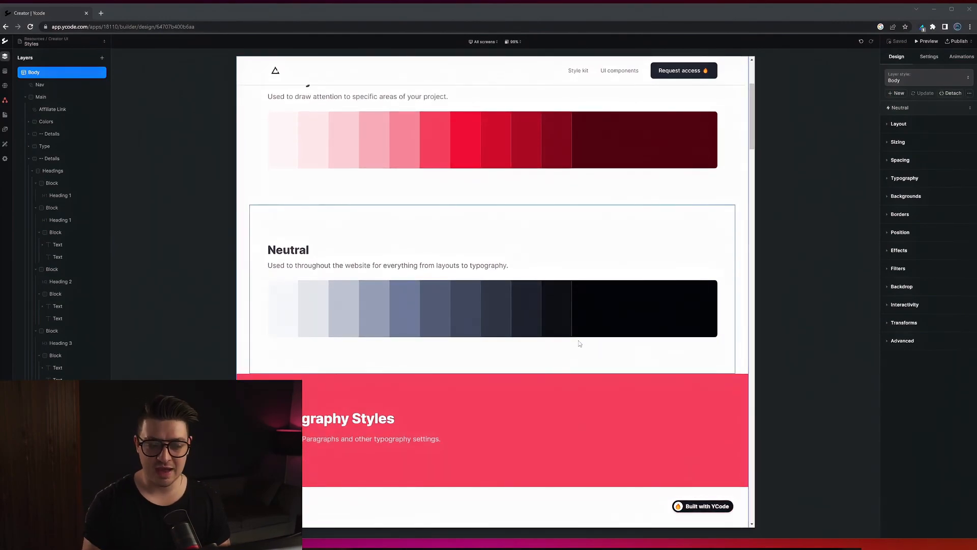
scroll(579, 344, down, 15)
scroll(553, 325, down, 15)
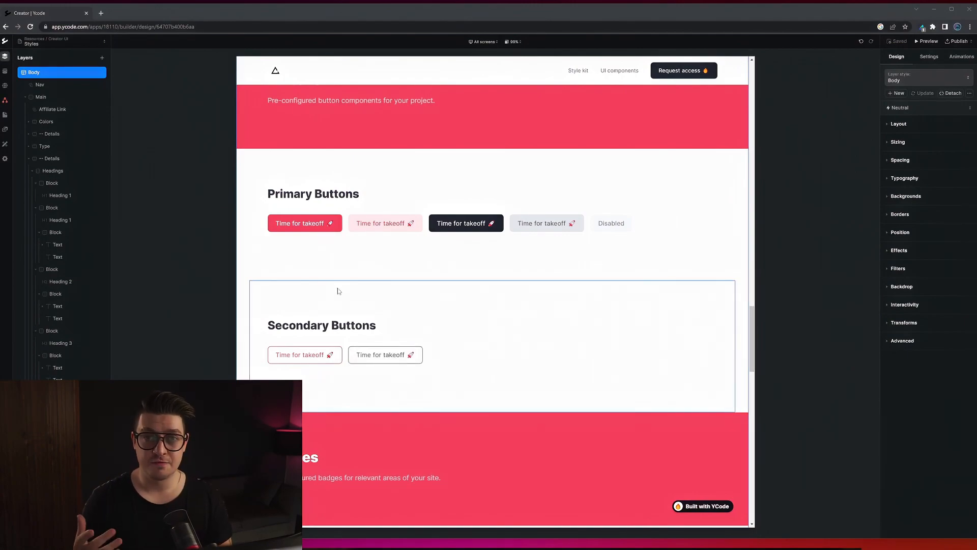
click(301, 224)
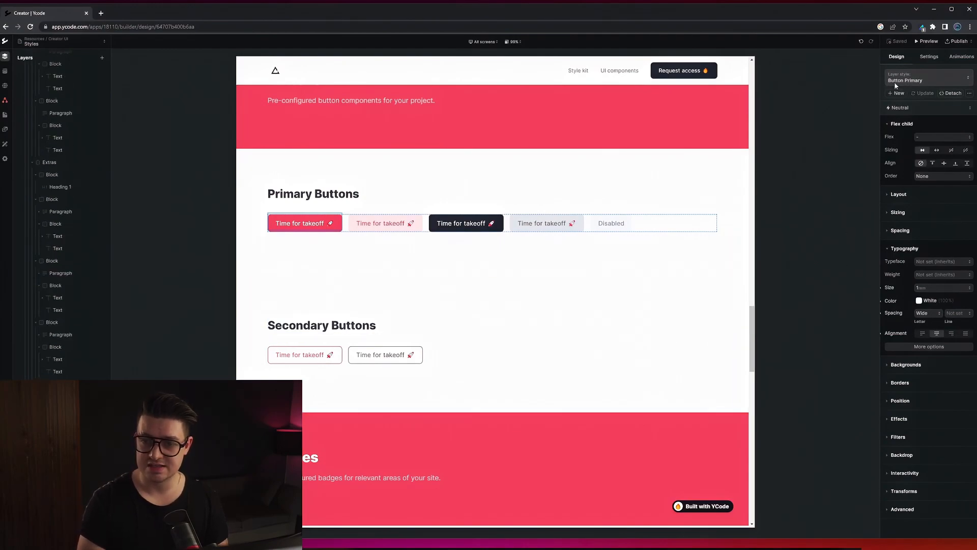
click(927, 80)
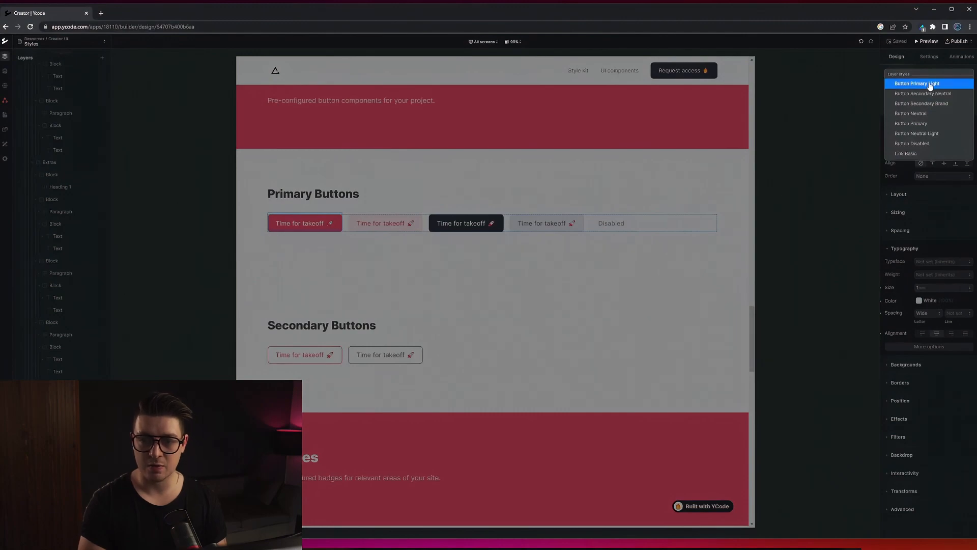
click(916, 115)
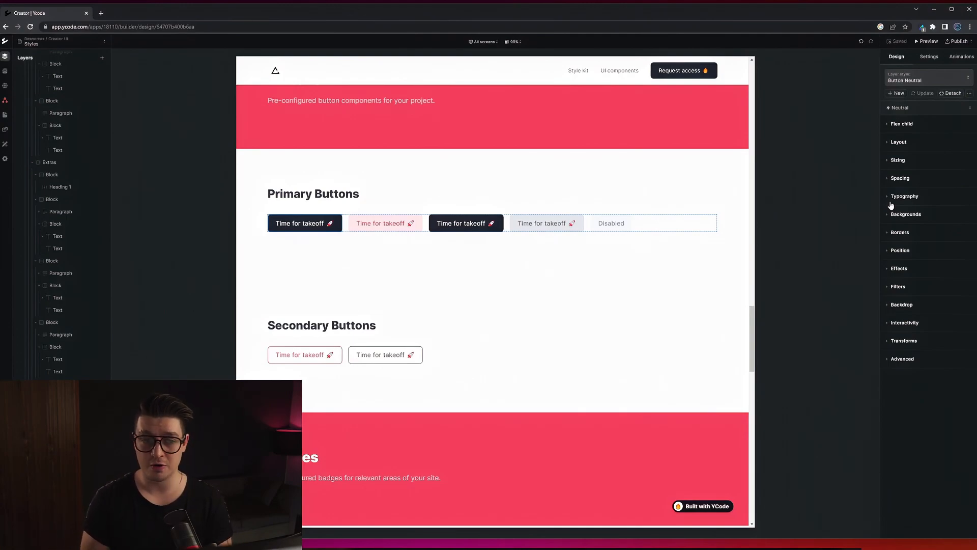
Set the typography size of the first button under Primary Buttons to 2.
click(892, 198)
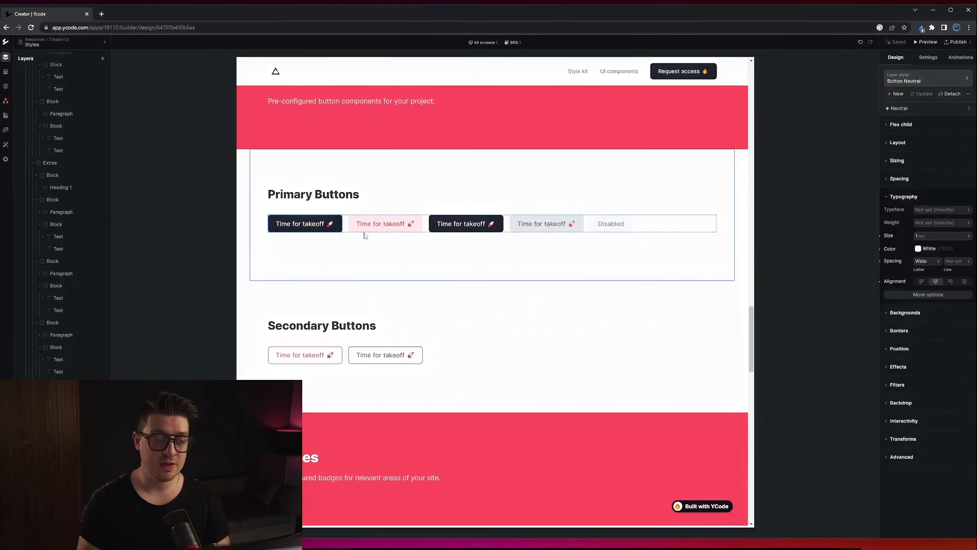
click(931, 236)
text(2)
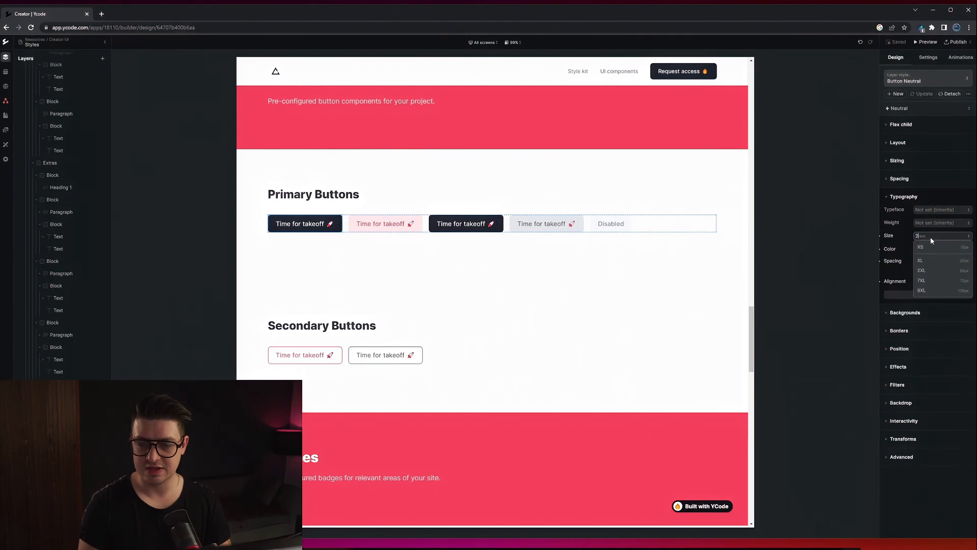
key(Return)
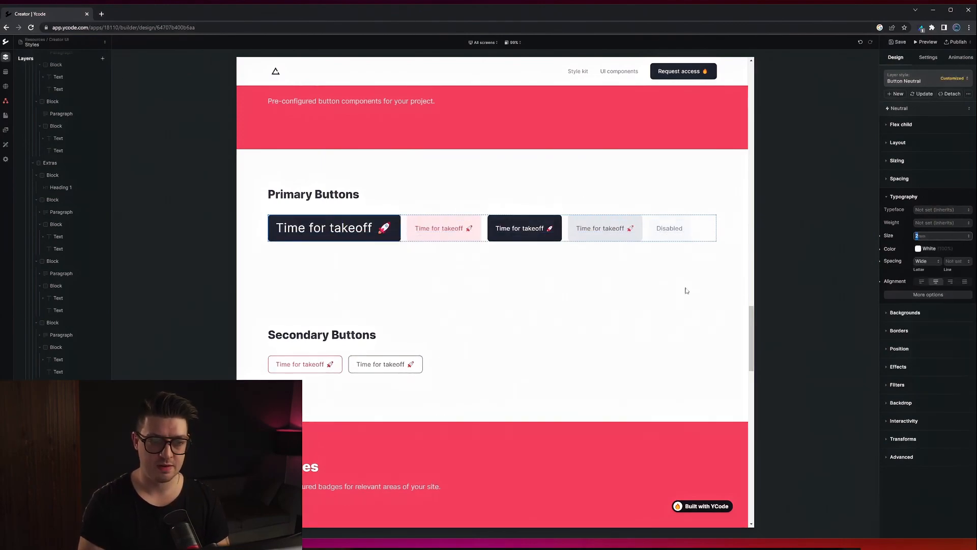
Set the background colour of the third button under Primary Buttons to Blue 600.
click(558, 236)
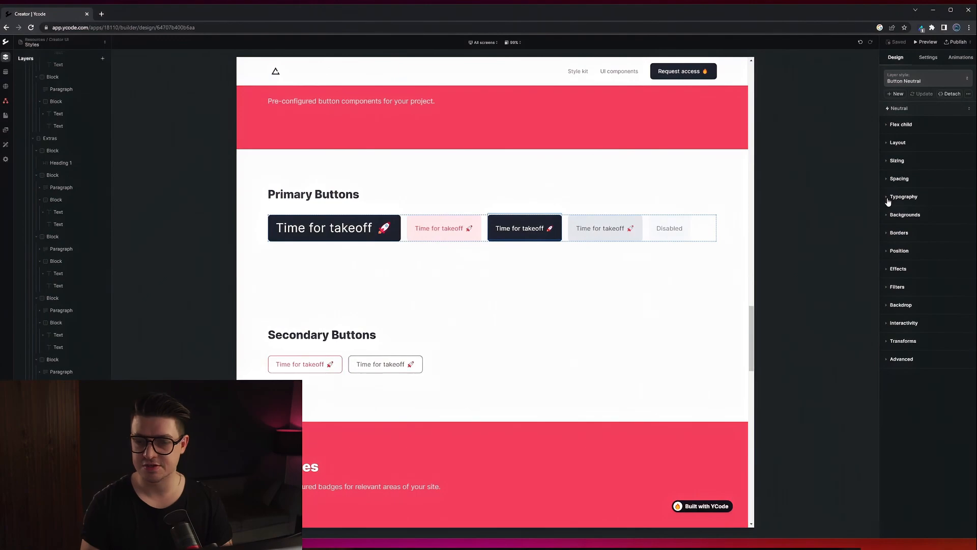
click(892, 215)
click(920, 230)
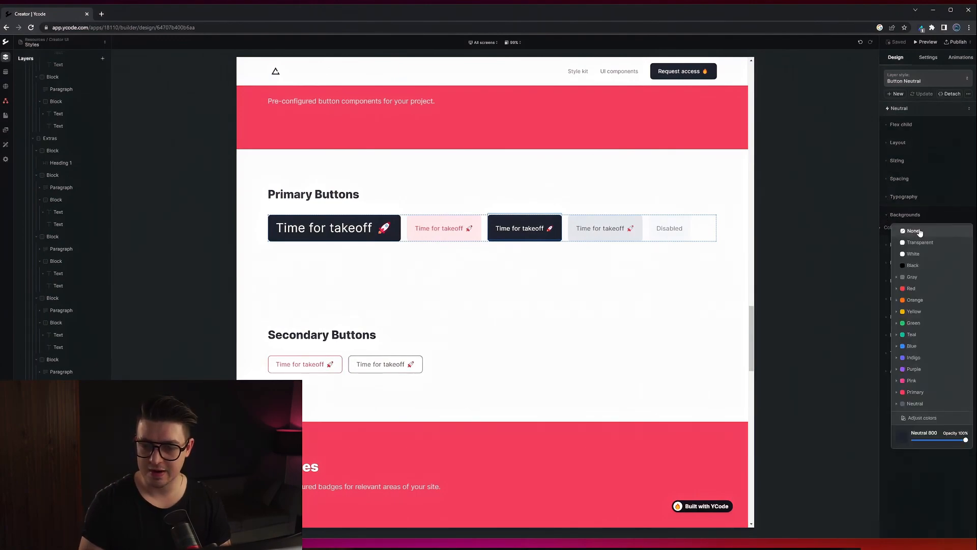
click(900, 347)
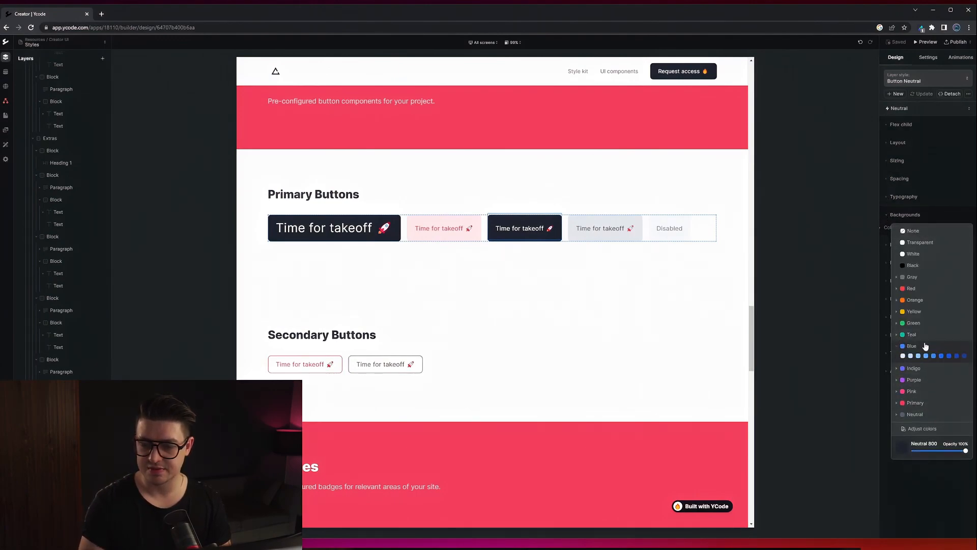
click(941, 355)
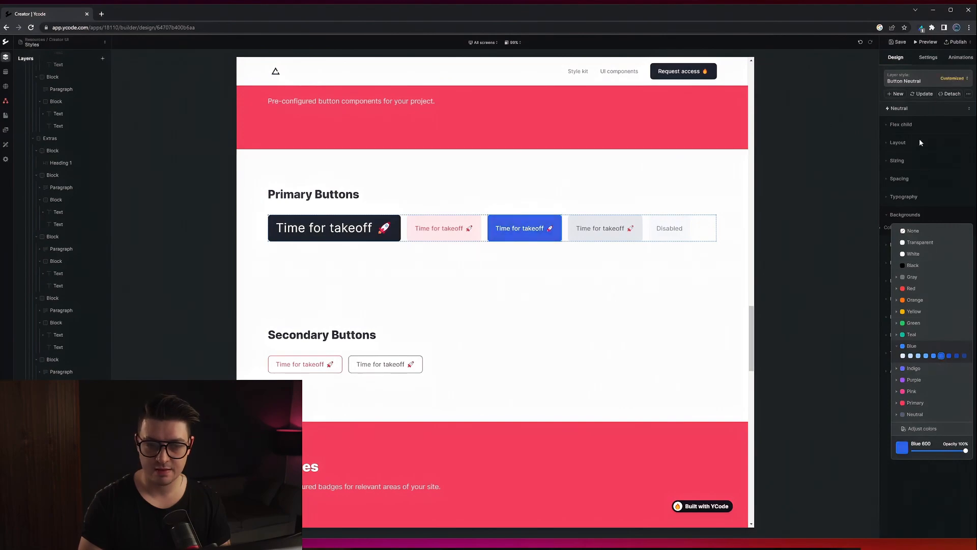
click(928, 96)
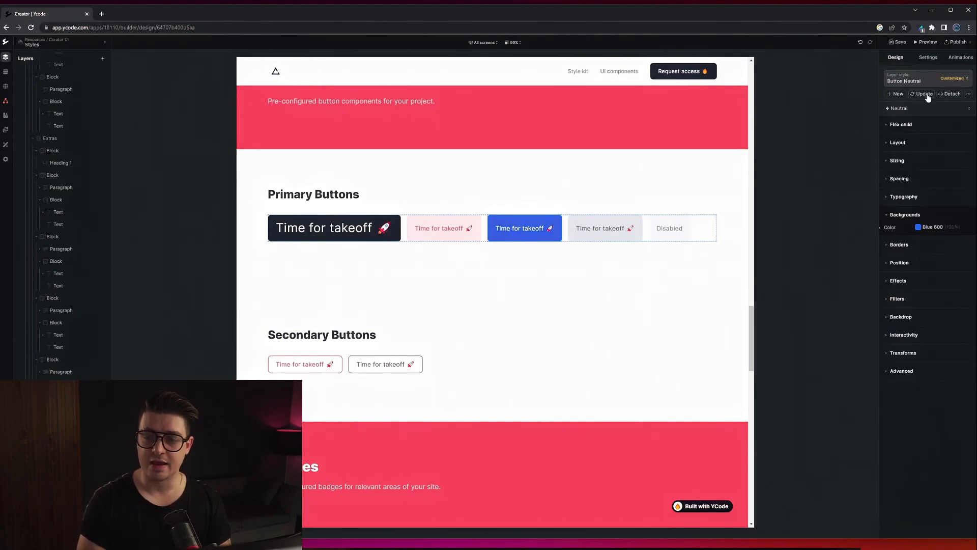